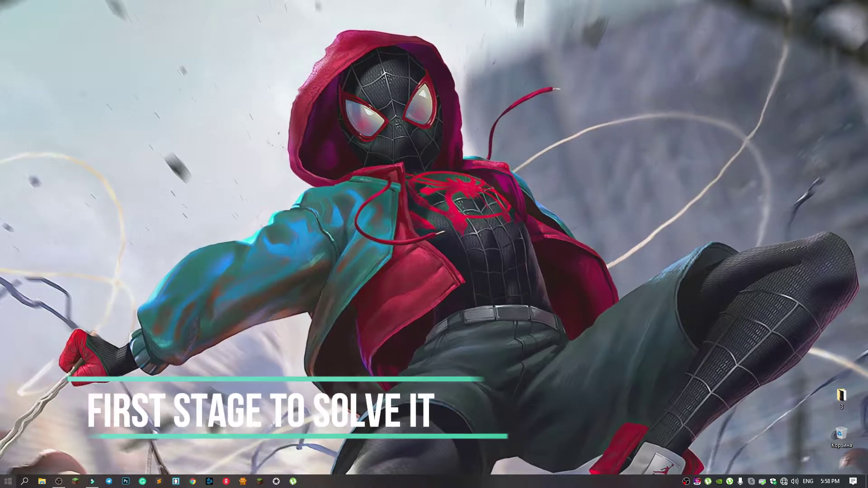
Step: Open the properties of the default Микрофон recording device through the Control Panel's hardware and sound settings
{"action": "left_click", "coordinate": [24, 481]}
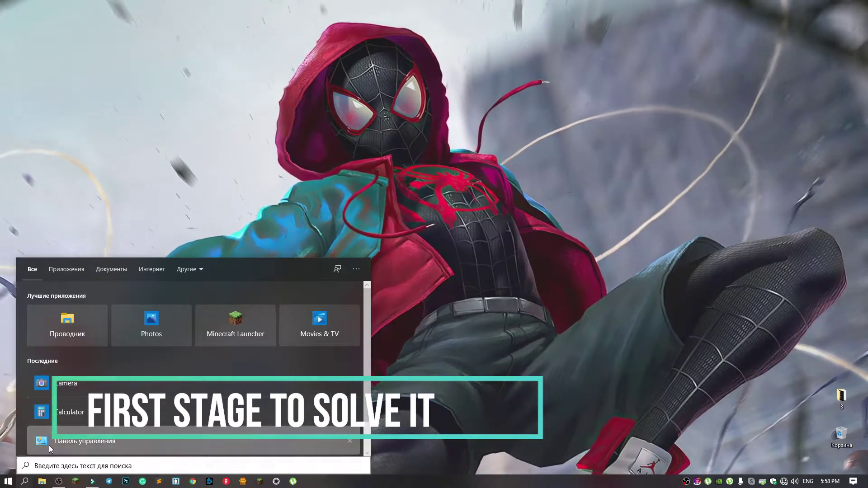
{"action": "left_click", "coordinate": [49, 443]}
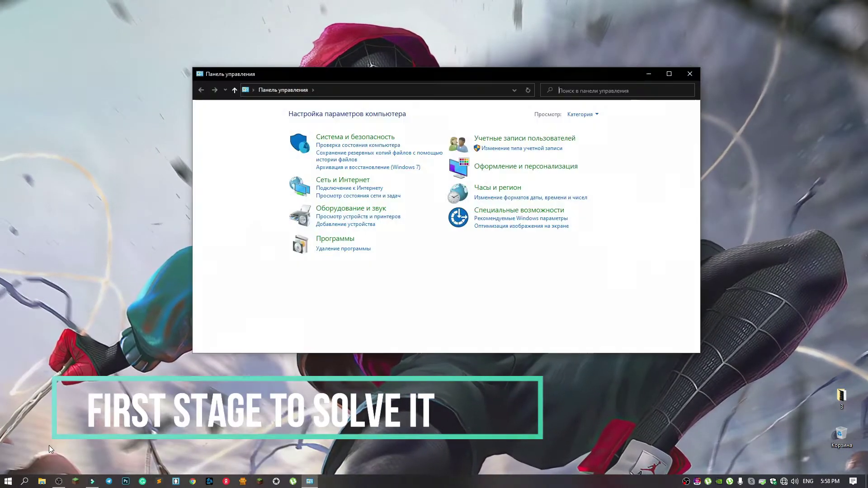
{"action": "left_click", "coordinate": [357, 211]}
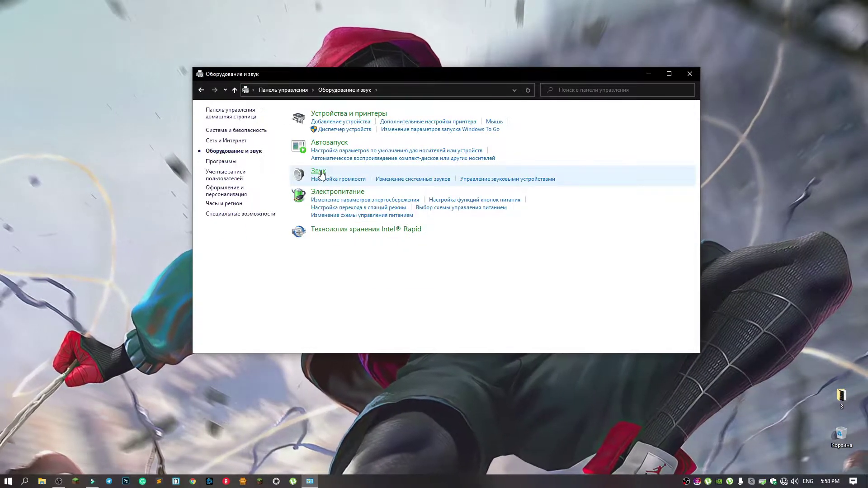
{"action": "left_click", "coordinate": [319, 171]}
{"action": "left_click", "coordinate": [168, 128]}
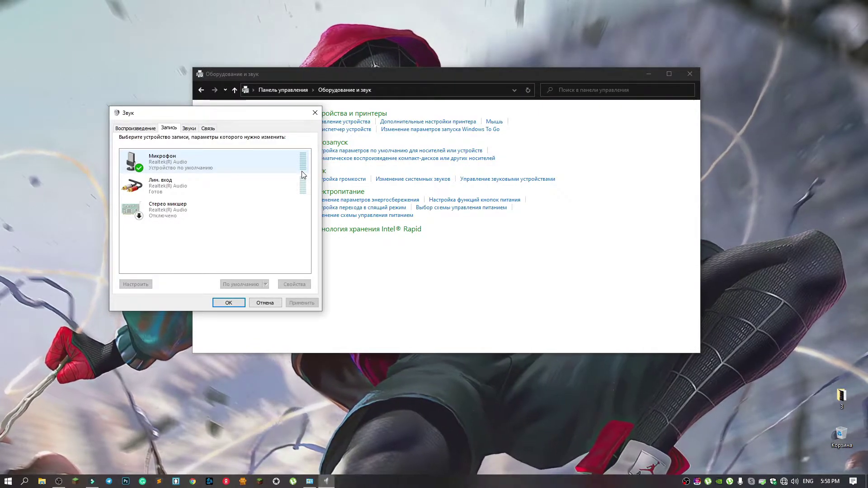
{"action": "double_click", "coordinate": [239, 169]}
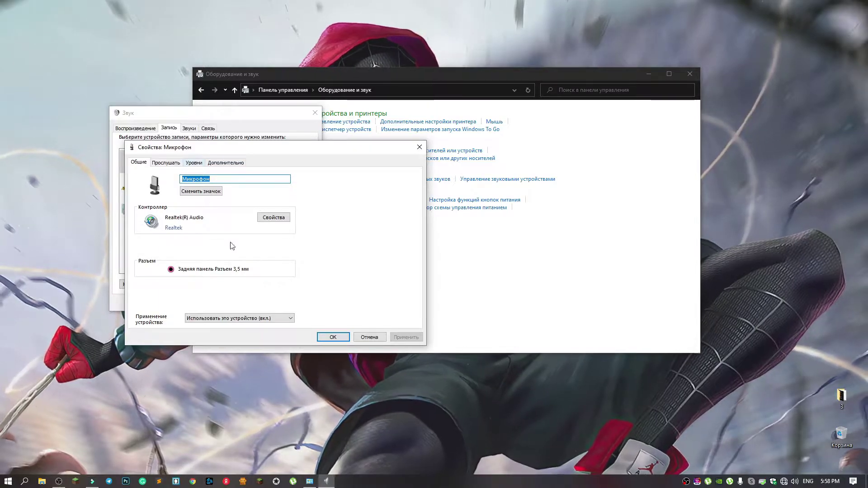
Step: Review the microphone's device usage options and the playback device choices for listening to it
{"action": "left_click", "coordinate": [257, 319]}
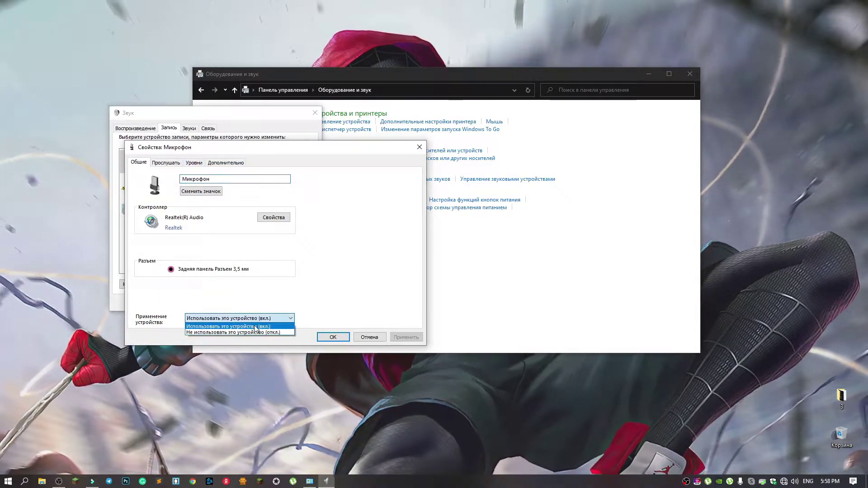
{"action": "left_click", "coordinate": [165, 162]}
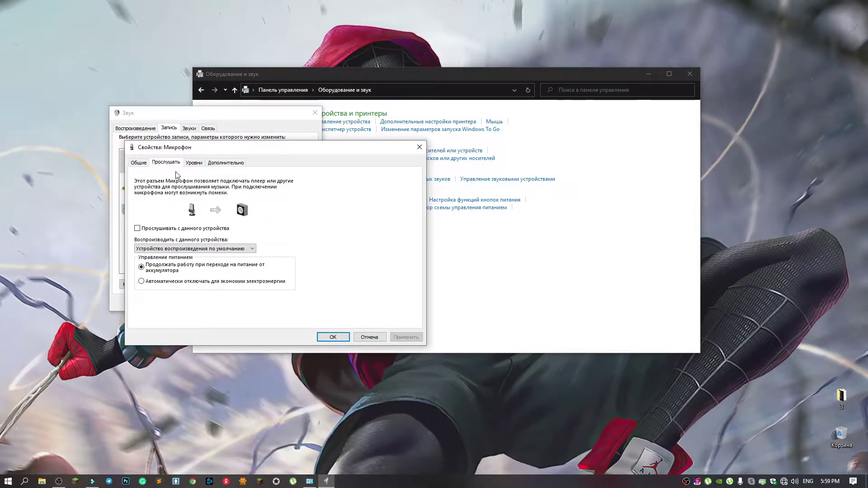
{"action": "left_click", "coordinate": [244, 248]}
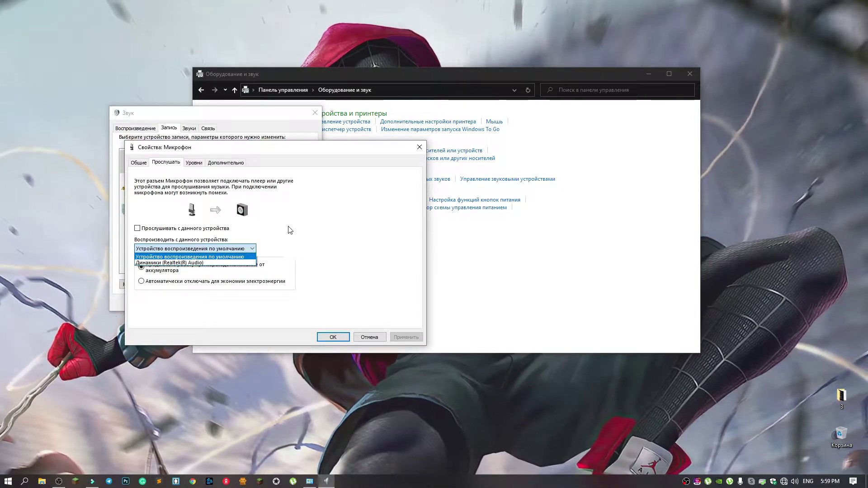
{"action": "left_click", "coordinate": [322, 241]}
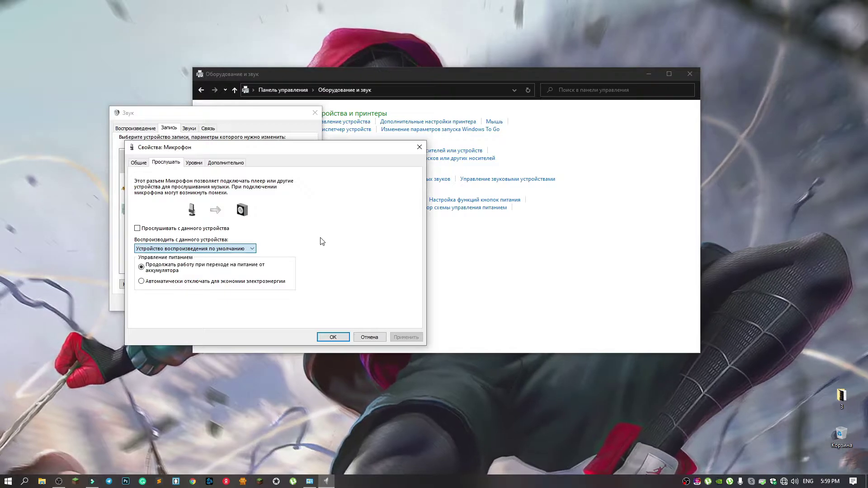
{"action": "left_click", "coordinate": [248, 248]}
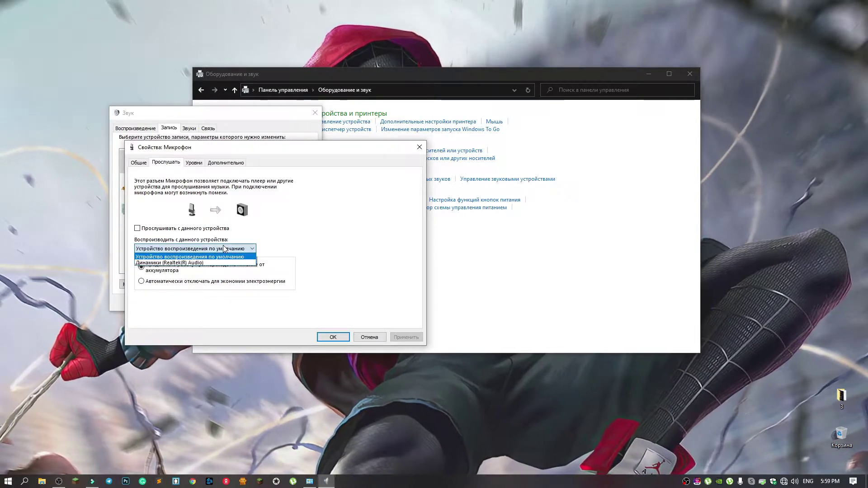
{"action": "left_click", "coordinate": [224, 249]}
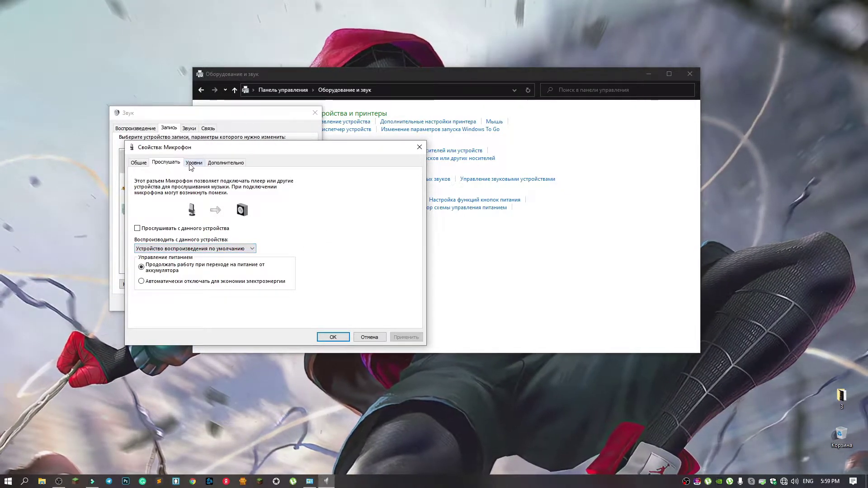
Step: Set the microphone boost to 0.0 dB, confirm the sound settings and close the Control Panel
{"action": "left_click", "coordinate": [193, 164]}
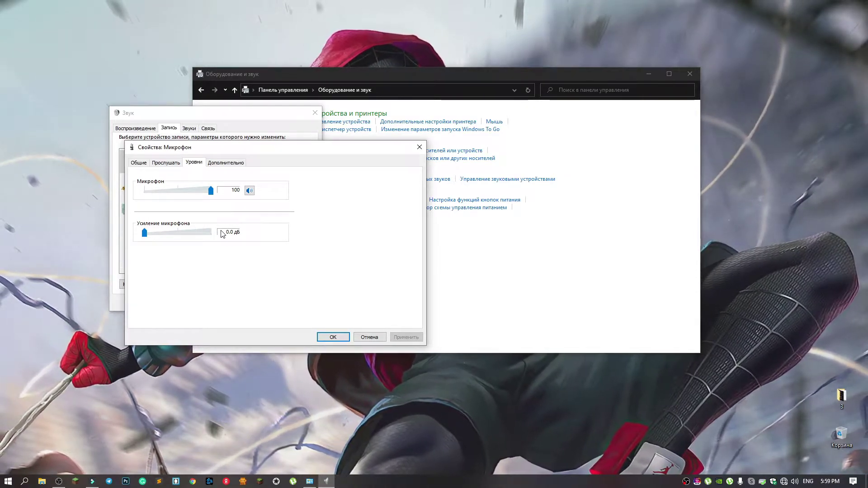
{"action": "left_click", "coordinate": [151, 234]}
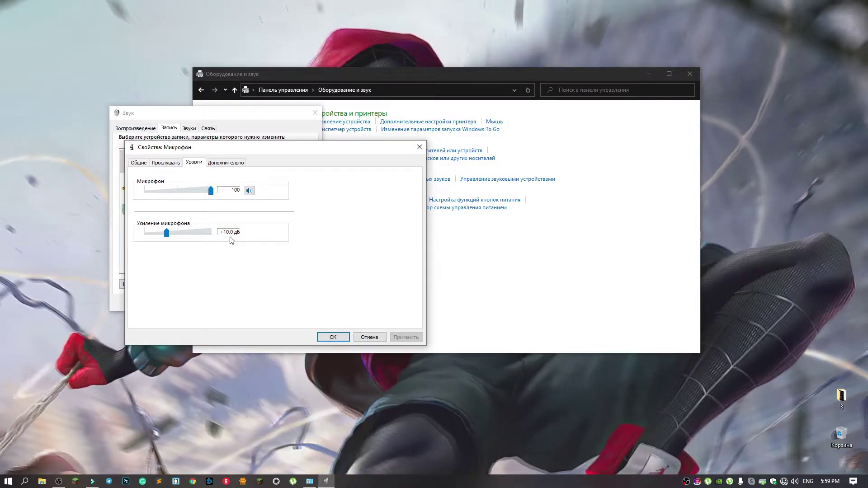
{"action": "left_click_drag", "start_coordinate": [166, 239], "coordinate": [150, 238]}
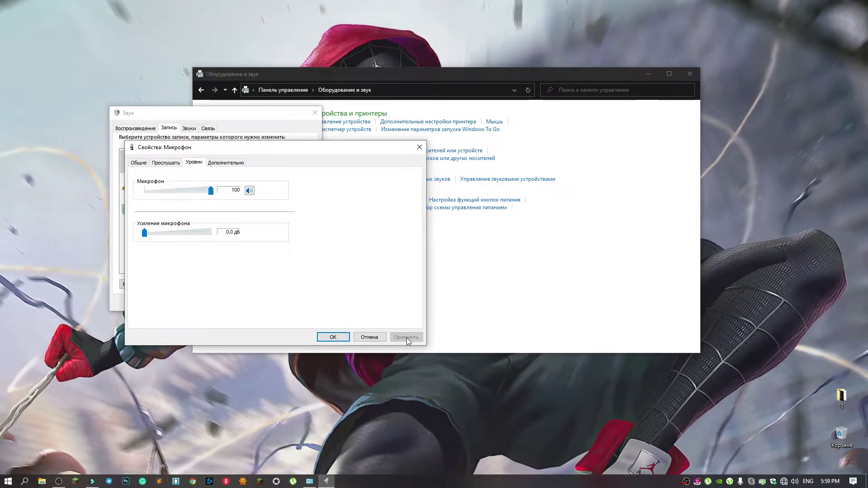
{"action": "left_click", "coordinate": [337, 338]}
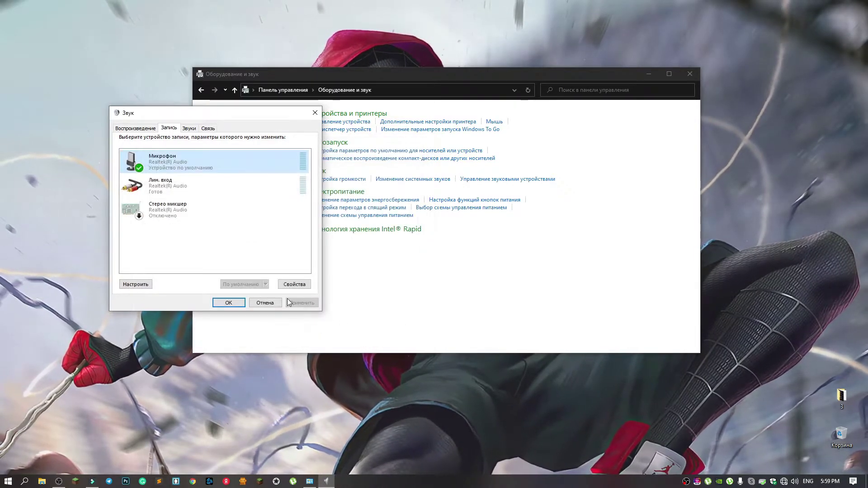
{"action": "left_click", "coordinate": [236, 304]}
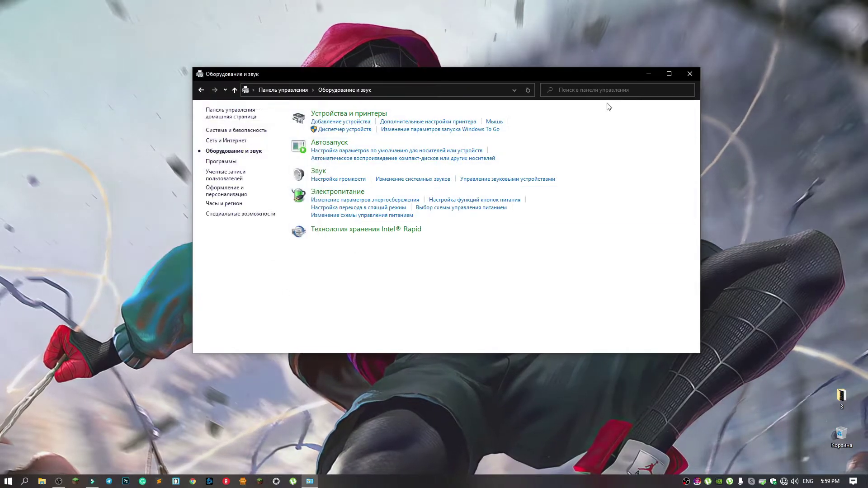
{"action": "left_click", "coordinate": [690, 73]}
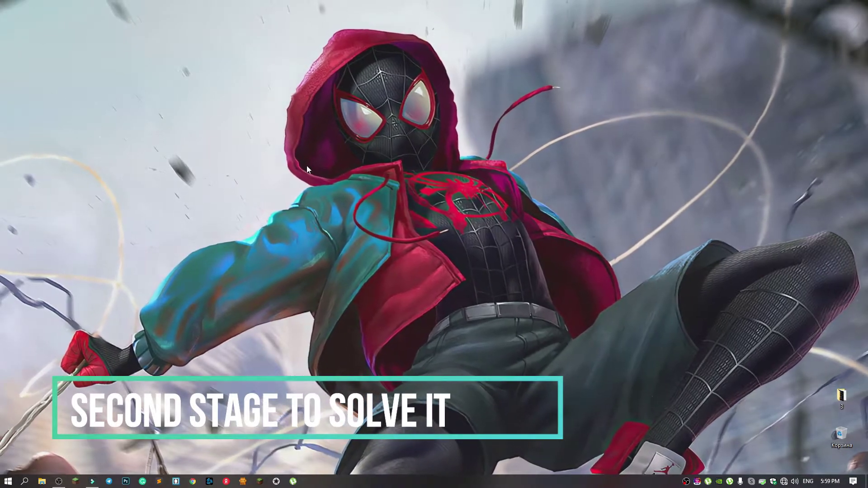
Step: Open Device Manager from the system properties of Этот компьютер and move its window to the middle of the screen
{"action": "left_click", "coordinate": [44, 482]}
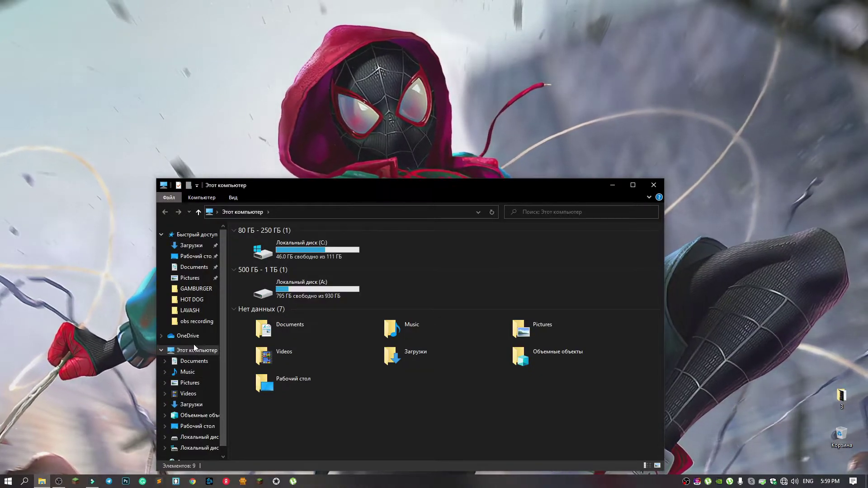
{"action": "right_click", "coordinate": [461, 402]}
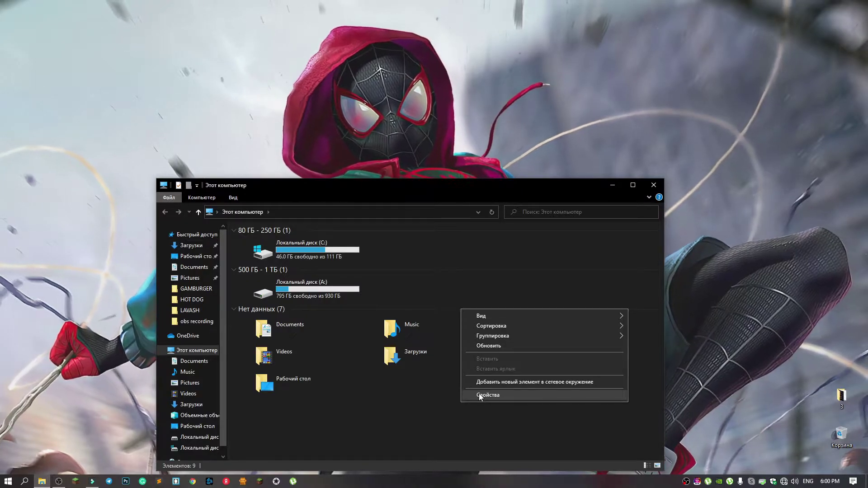
{"action": "left_click", "coordinate": [481, 395]}
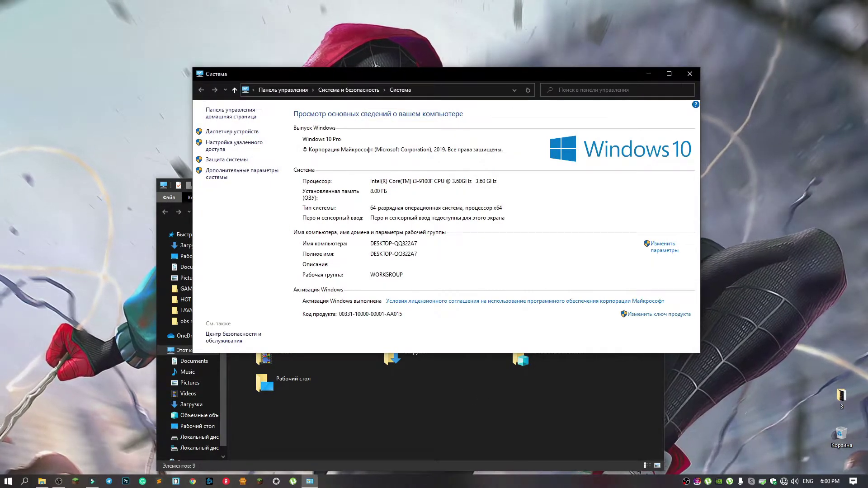
{"action": "left_click", "coordinate": [214, 134]}
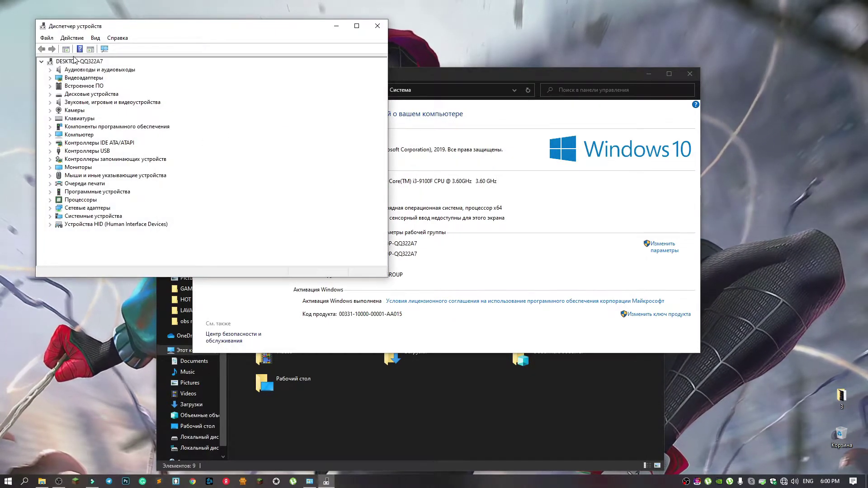
{"action": "left_click_drag", "start_coordinate": [168, 27], "coordinate": [394, 38]}
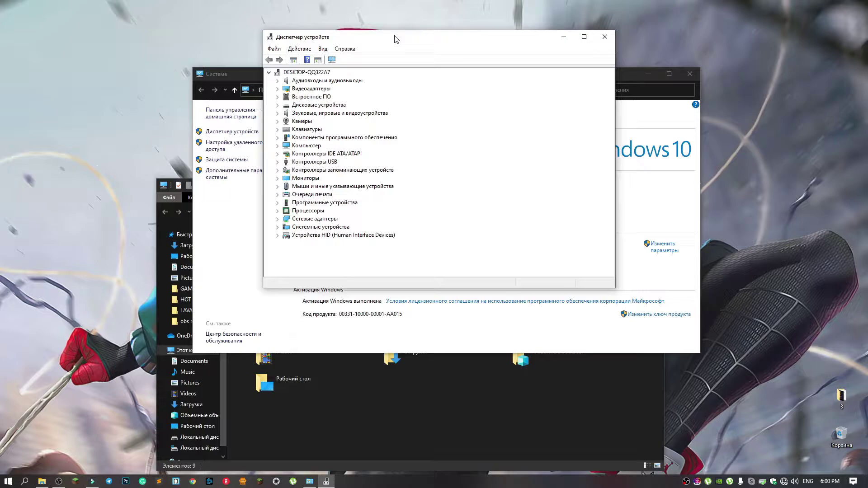
Step: Open the properties of Микрофон (Realtek(R) Audio) under the audio inputs and outputs and go through its details and events to the driver information
{"action": "left_click", "coordinate": [284, 82]}
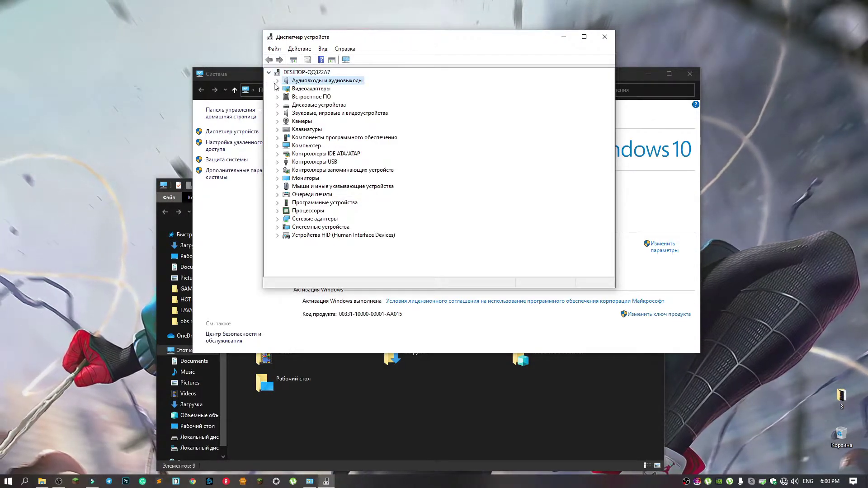
{"action": "left_click", "coordinate": [277, 82]}
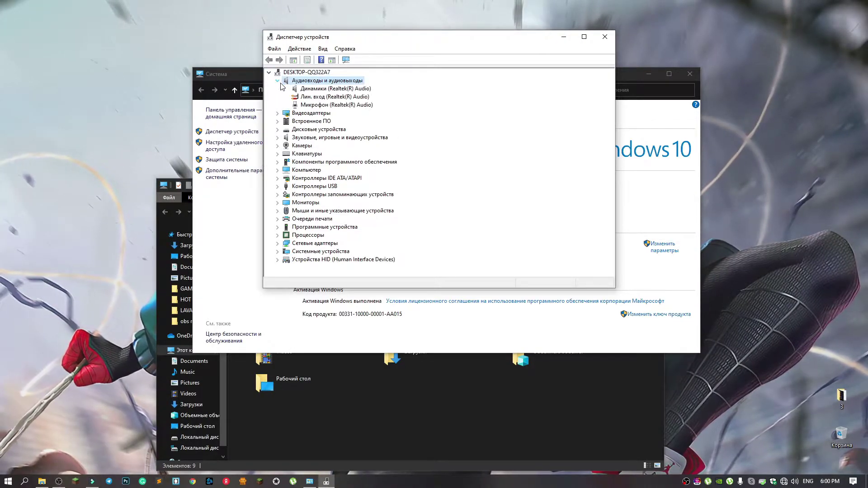
{"action": "double_click", "coordinate": [304, 105]}
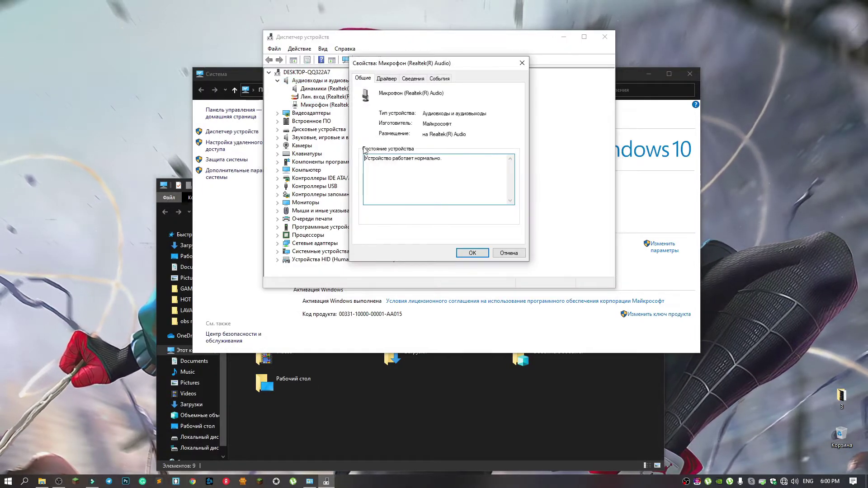
{"action": "left_click", "coordinate": [385, 82]}
{"action": "left_click", "coordinate": [413, 79]}
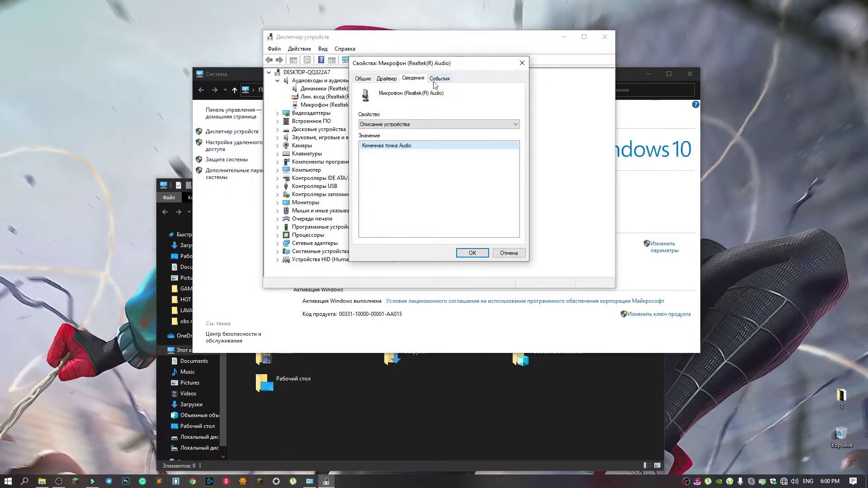
{"action": "left_click", "coordinate": [438, 80]}
{"action": "left_click", "coordinate": [388, 81]}
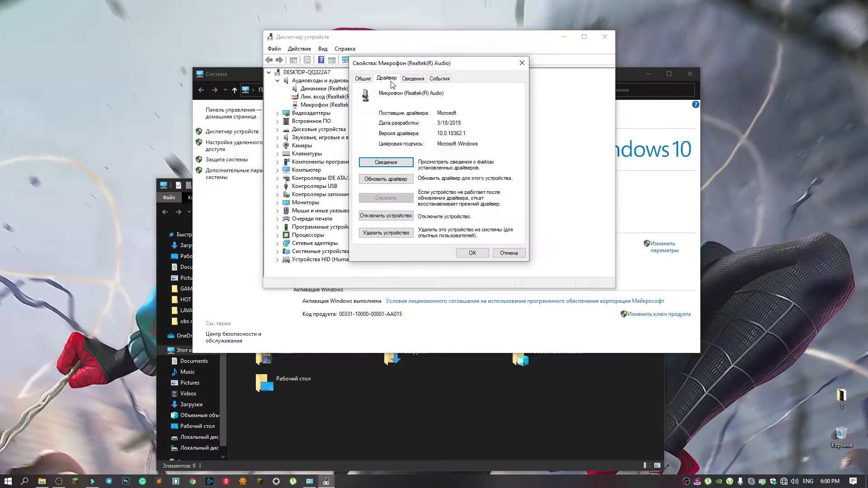
Step: Search this computer for a microphone driver in C:\Program Files (x86)\Realtek\NICDRV_8169\win10 including subfolders, and close the driver update wizard
{"action": "left_click", "coordinate": [395, 180]}
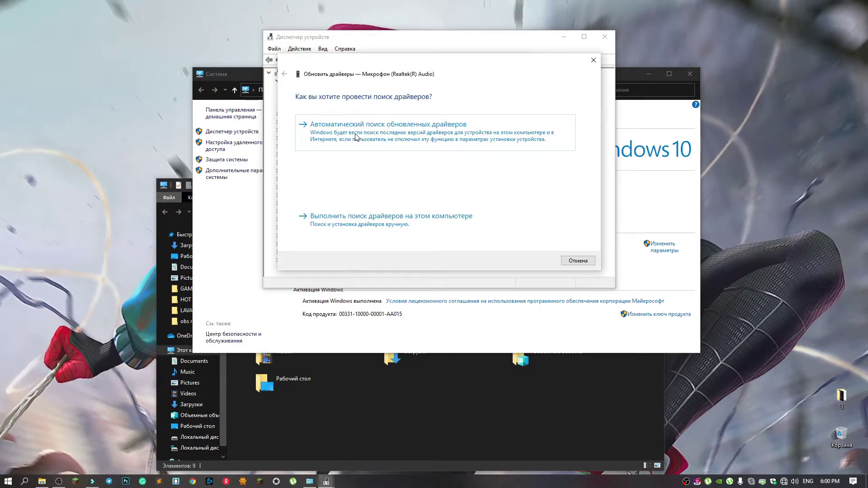
{"action": "left_click", "coordinate": [326, 220]}
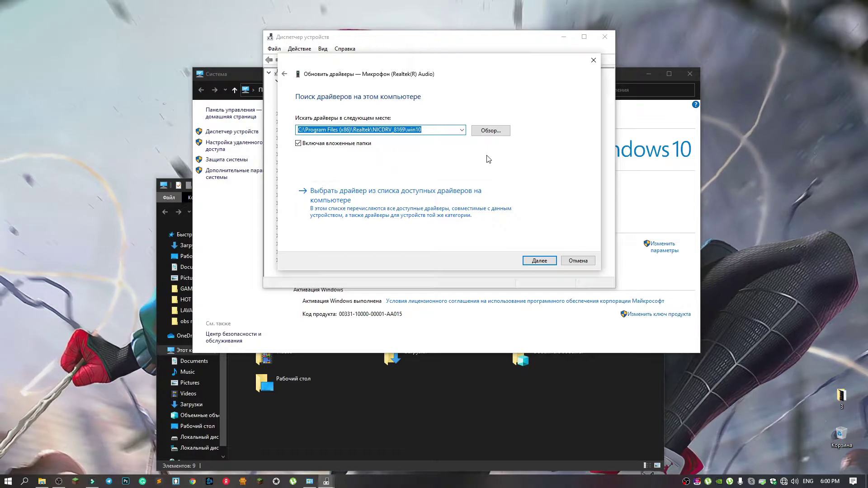
{"action": "left_click", "coordinate": [540, 261]}
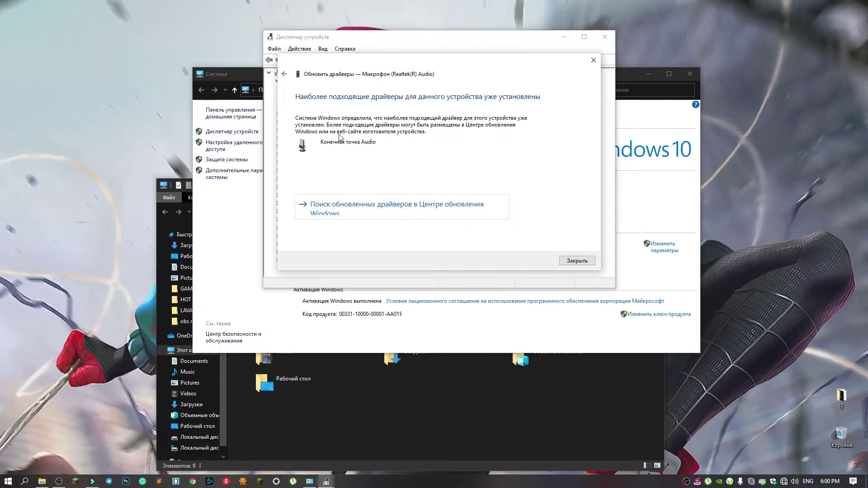
{"action": "left_click", "coordinate": [287, 75]}
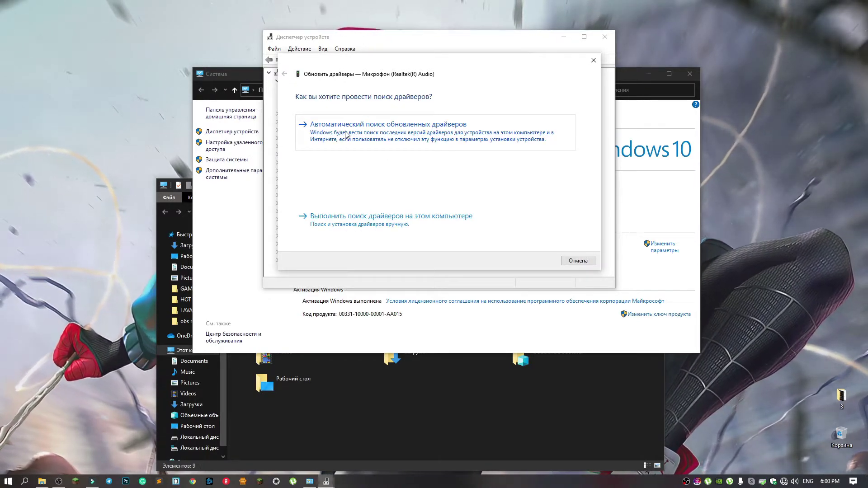
{"action": "left_click", "coordinate": [594, 60]}
Step: Run the automatic search for updated microphone drivers, continue it in Windows Update, and close the microphone's properties
{"action": "left_click", "coordinate": [402, 180]}
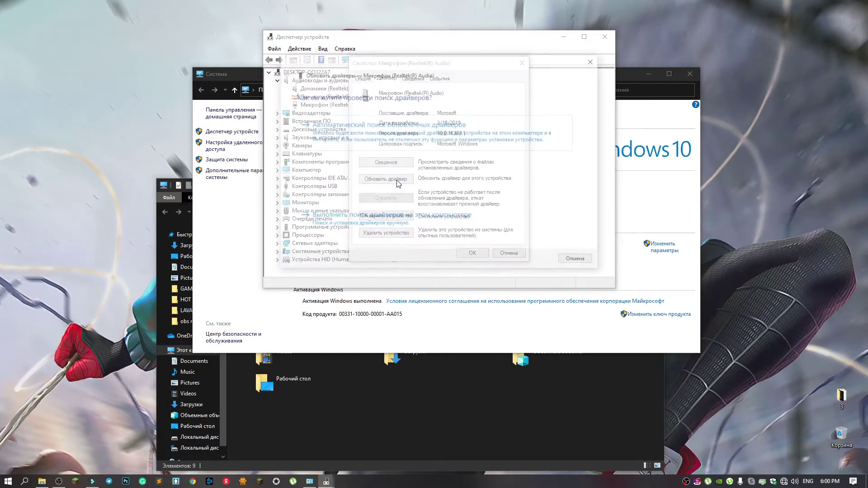
{"action": "left_click", "coordinate": [356, 139]}
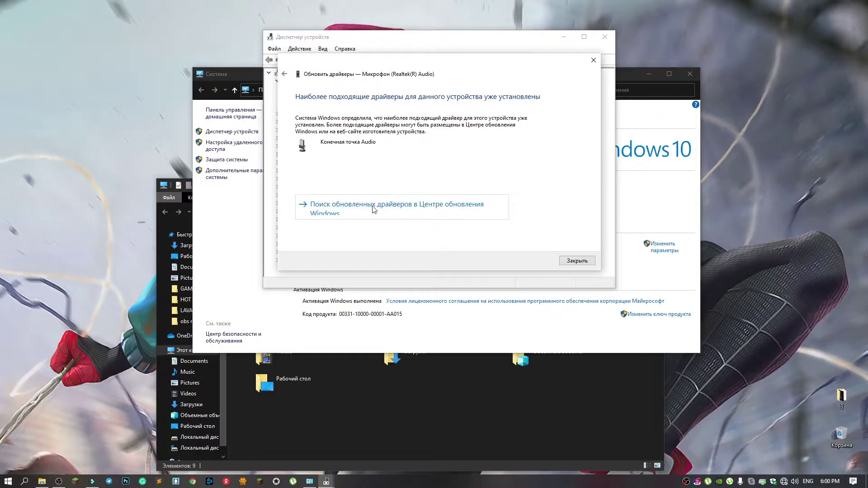
{"action": "left_click", "coordinate": [401, 209]}
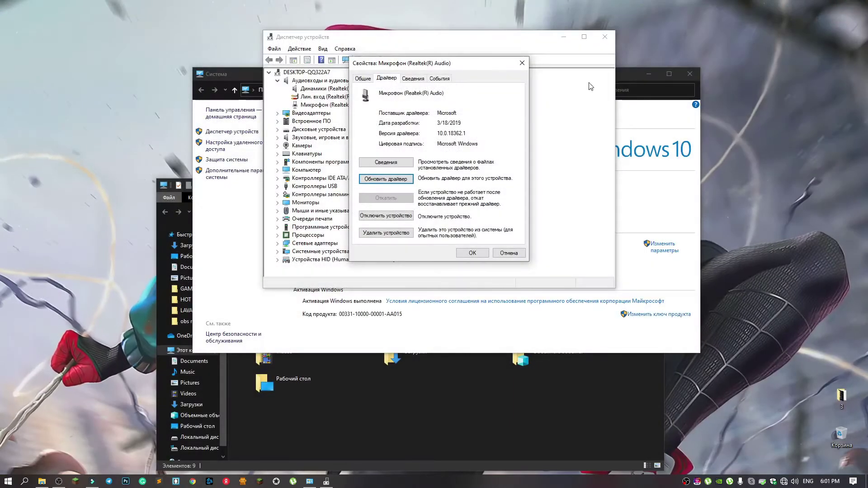
{"action": "left_click", "coordinate": [522, 63]}
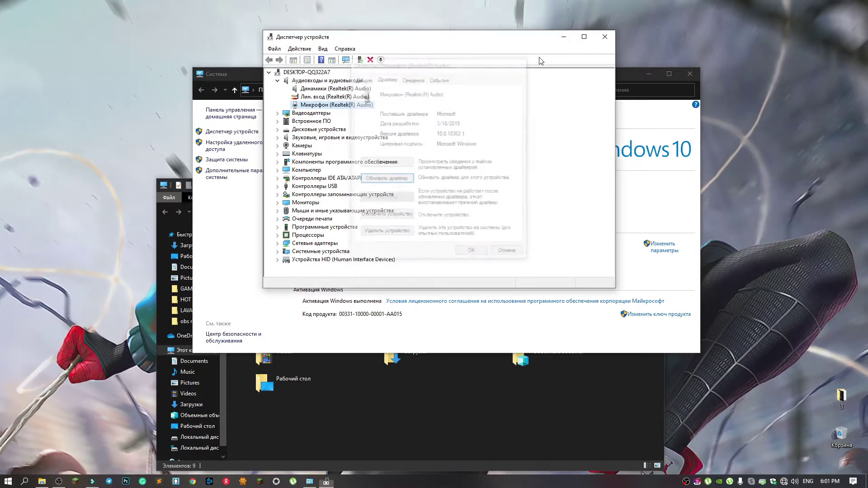
Step: Close Device Manager, the system information window and the Этот компьютер window to return to the desktop
{"action": "left_click", "coordinate": [605, 36]}
{"action": "left_click", "coordinate": [690, 74]}
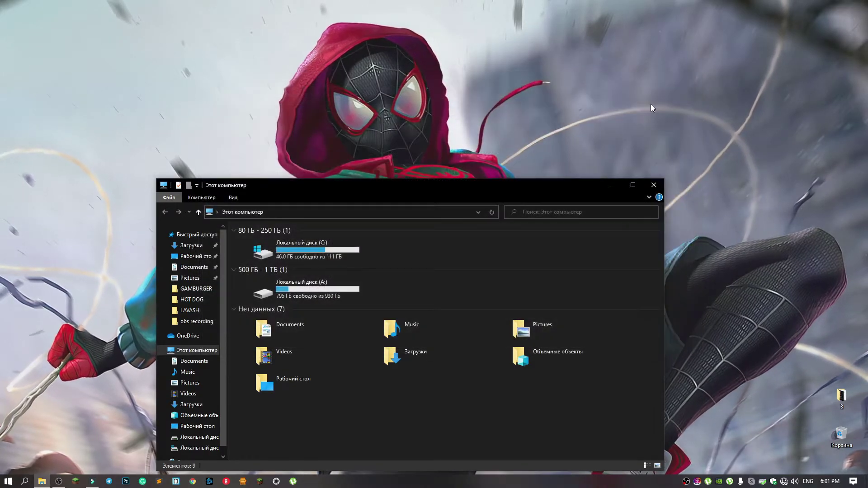
{"action": "left_click", "coordinate": [654, 185]}
{"action": "right_click", "coordinate": [301, 29]}
{"action": "left_click", "coordinate": [318, 55]}
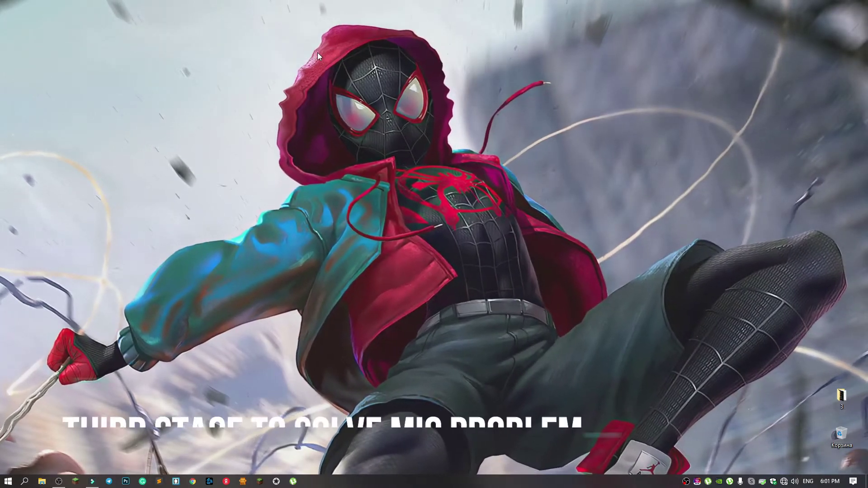
{"action": "right_click", "coordinate": [317, 53]}
{"action": "left_click", "coordinate": [346, 80]}
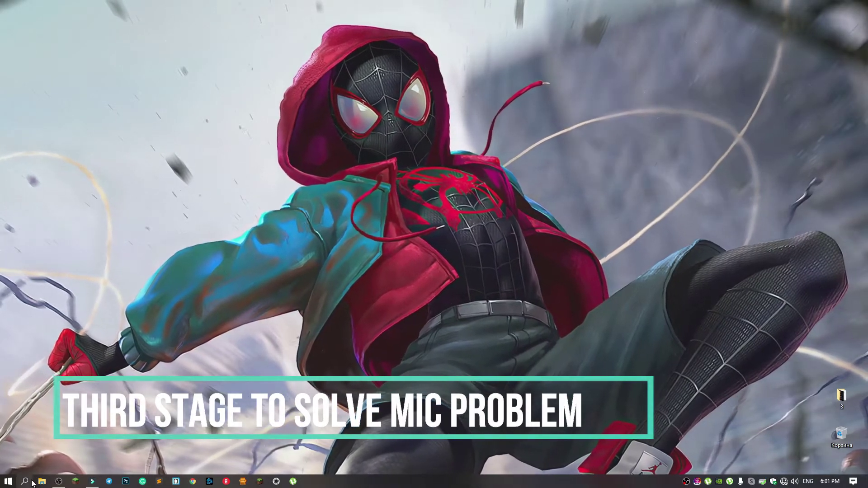
Step: Open the Микрофон privacy page in Windows Settings and check the microphone access switch for this device
{"action": "left_click", "coordinate": [8, 482]}
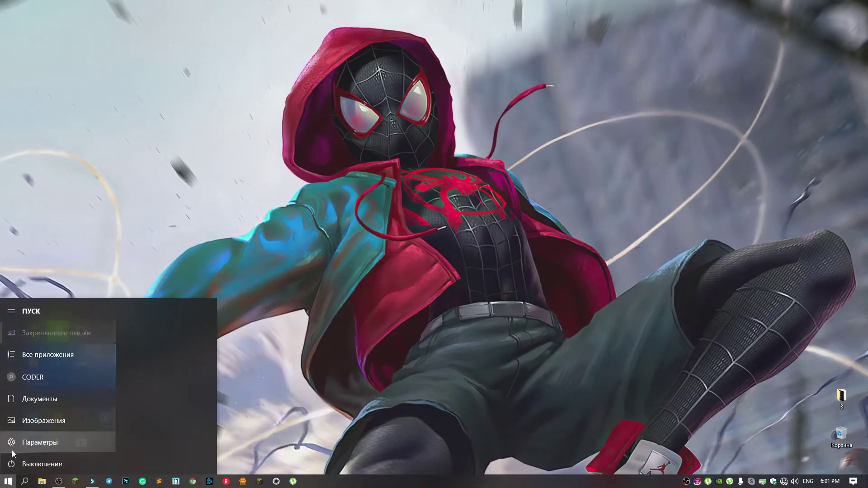
{"action": "left_click", "coordinate": [11, 443]}
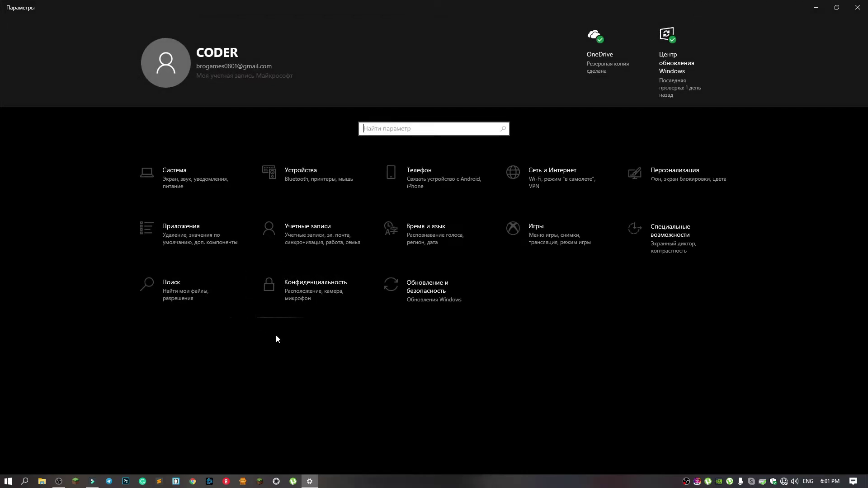
{"action": "left_click", "coordinate": [303, 297]}
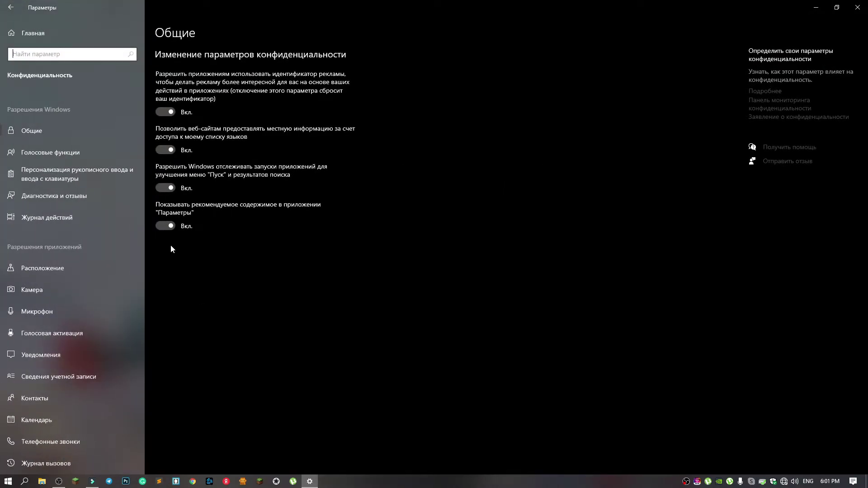
{"action": "left_click", "coordinate": [59, 317]}
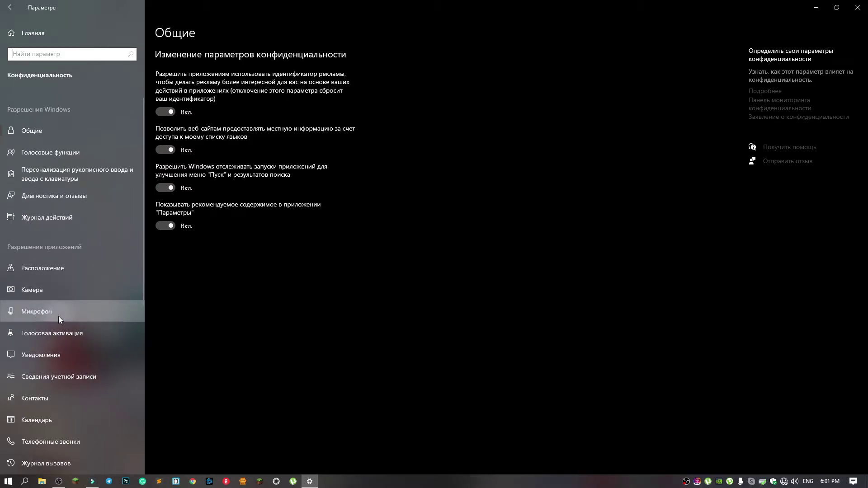
{"action": "left_click", "coordinate": [190, 156]}
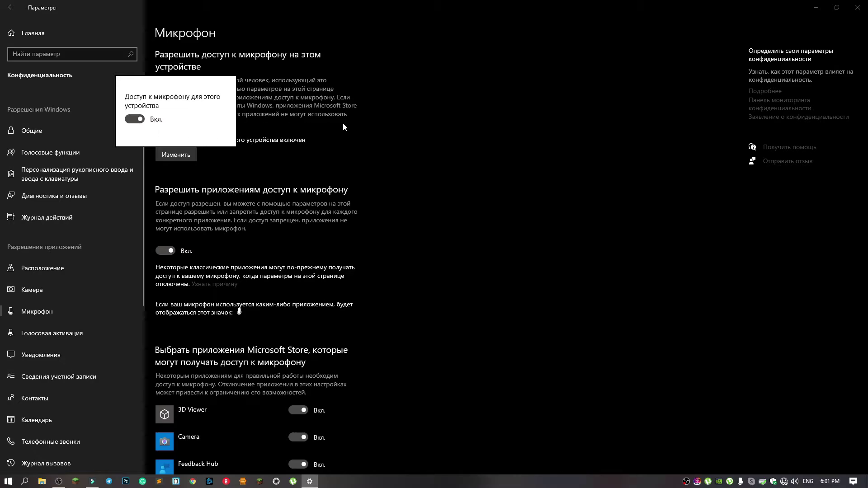
{"action": "left_click", "coordinate": [497, 291]}
Step: Examine the microphone permissions of the Microsoft Store apps and the classic desktop apps, and close Settings
{"action": "scroll", "coordinate": [344, 306], "scroll_direction": "down", "scroll_amount": 5}
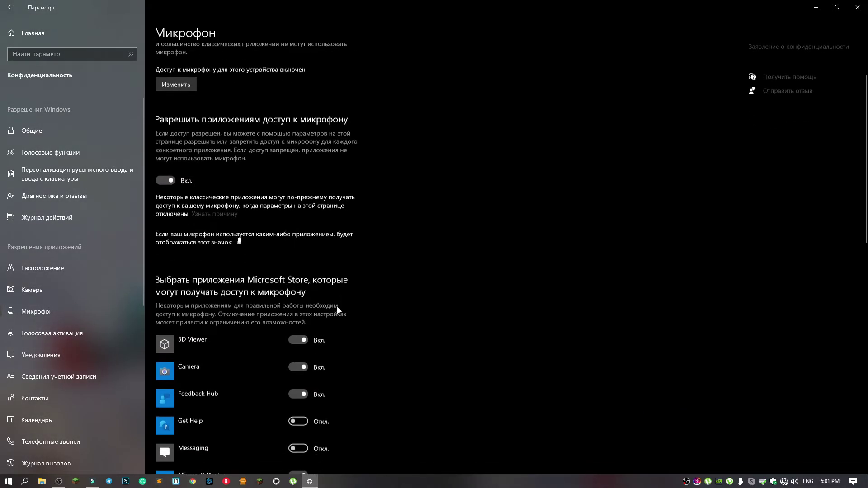
{"action": "scroll", "coordinate": [320, 310], "scroll_direction": "down", "scroll_amount": 4}
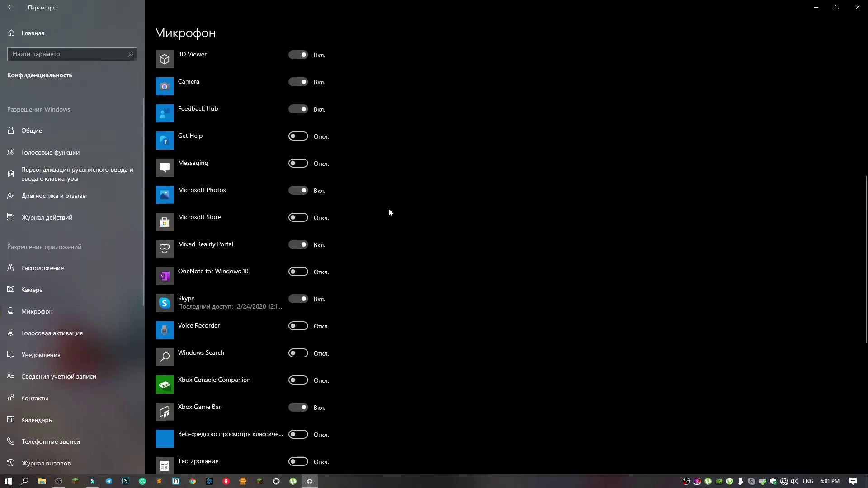
{"action": "scroll", "coordinate": [389, 213], "scroll_direction": "up", "scroll_amount": 8}
{"action": "scroll", "coordinate": [388, 213], "scroll_direction": "down", "scroll_amount": 5}
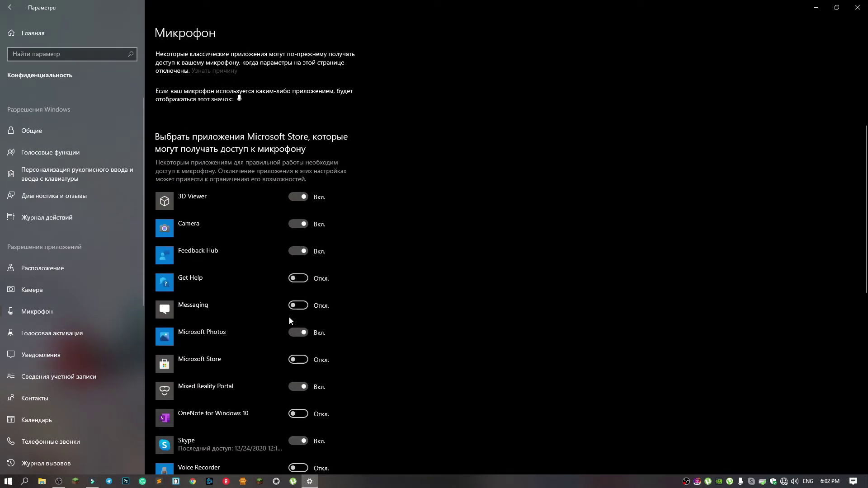
{"action": "scroll", "coordinate": [294, 333], "scroll_direction": "down", "scroll_amount": 3}
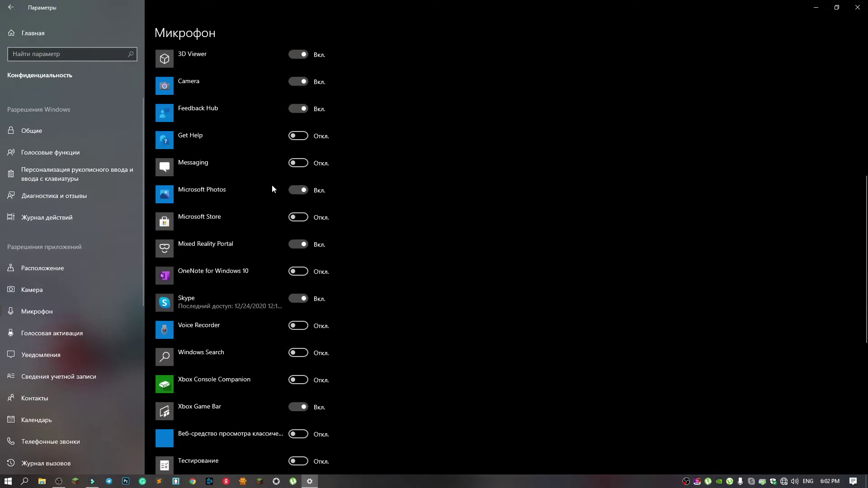
{"action": "scroll", "coordinate": [272, 189], "scroll_direction": "down", "scroll_amount": 4}
{"action": "scroll", "coordinate": [284, 208], "scroll_direction": "up", "scroll_amount": 9}
{"action": "scroll", "coordinate": [294, 246], "scroll_direction": "down", "scroll_amount": 2}
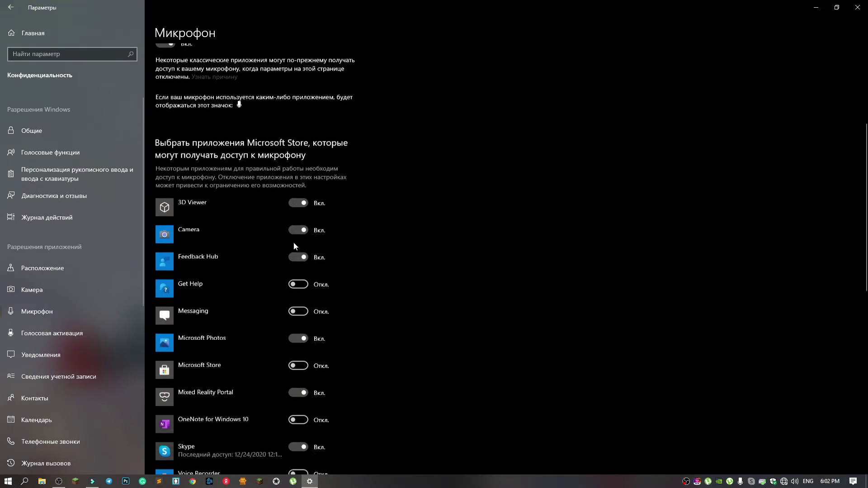
{"action": "scroll", "coordinate": [294, 247], "scroll_direction": "down", "scroll_amount": 2}
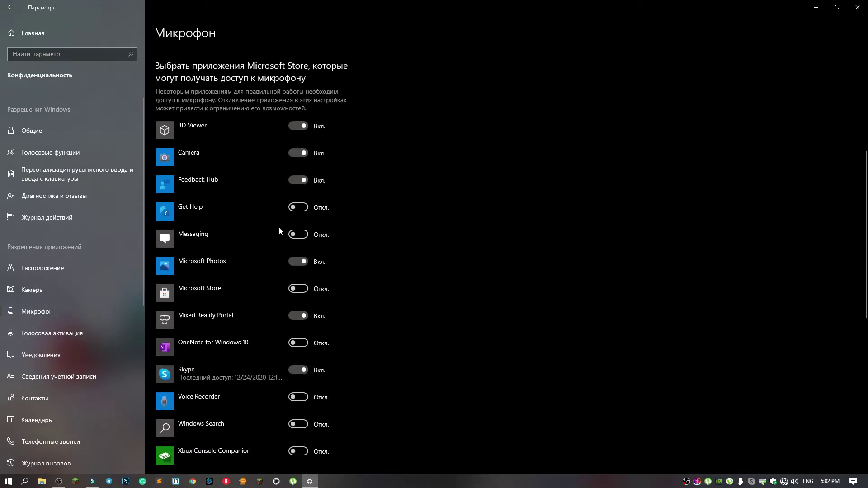
{"action": "scroll", "coordinate": [278, 225], "scroll_direction": "down", "scroll_amount": 3}
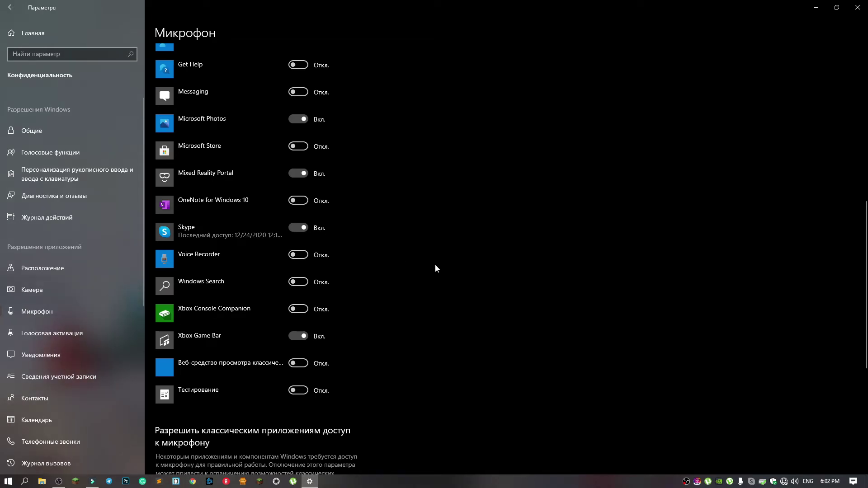
{"action": "scroll", "coordinate": [435, 266], "scroll_direction": "up", "scroll_amount": 2}
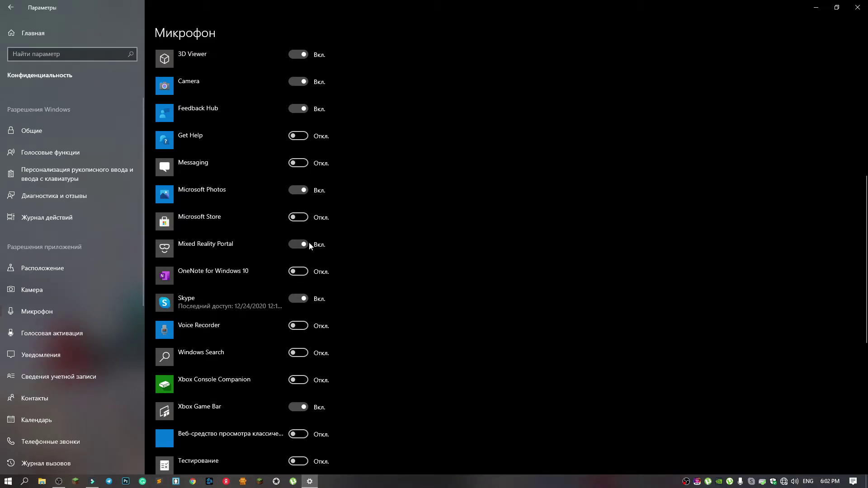
{"action": "scroll", "coordinate": [340, 284], "scroll_direction": "down", "scroll_amount": 2}
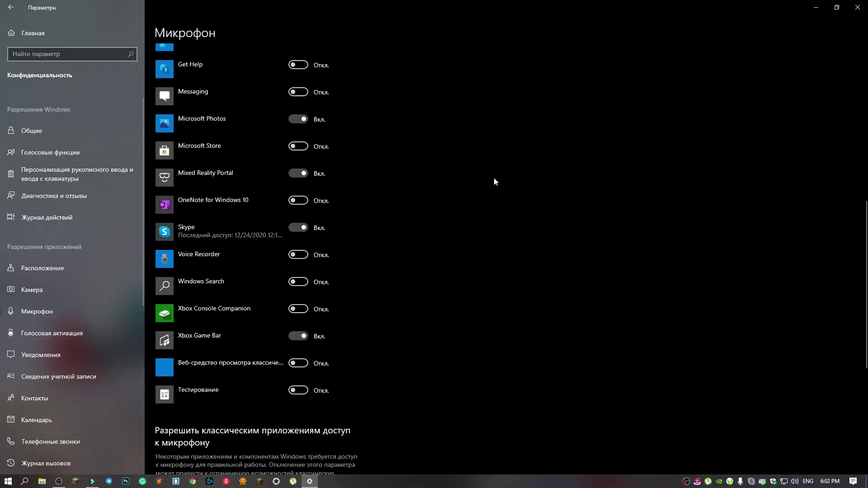
{"action": "scroll", "coordinate": [674, 276], "scroll_direction": "down", "scroll_amount": 6}
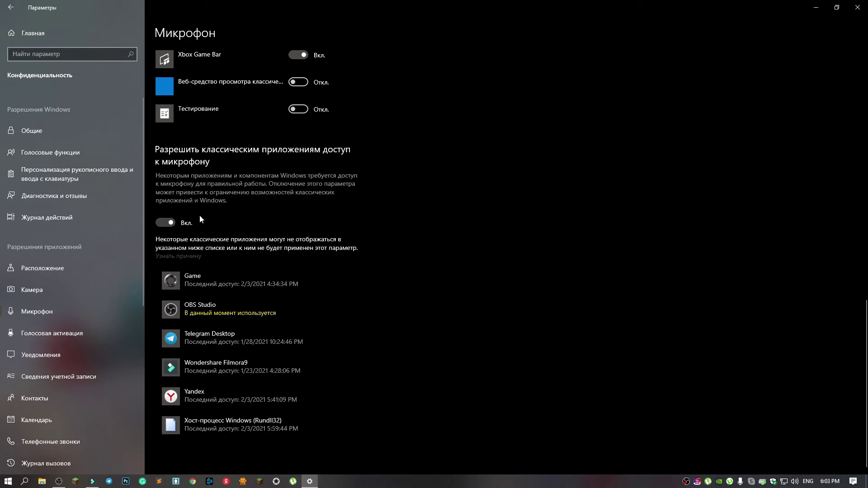
{"action": "left_click", "coordinate": [858, 7]}
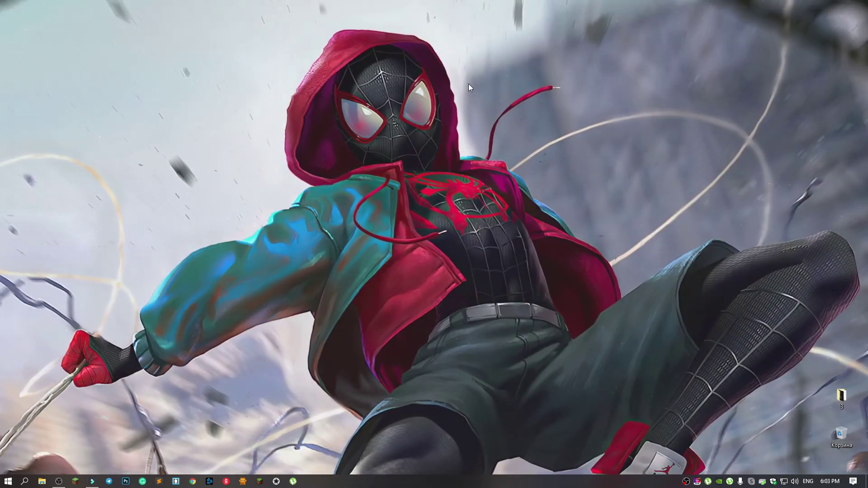